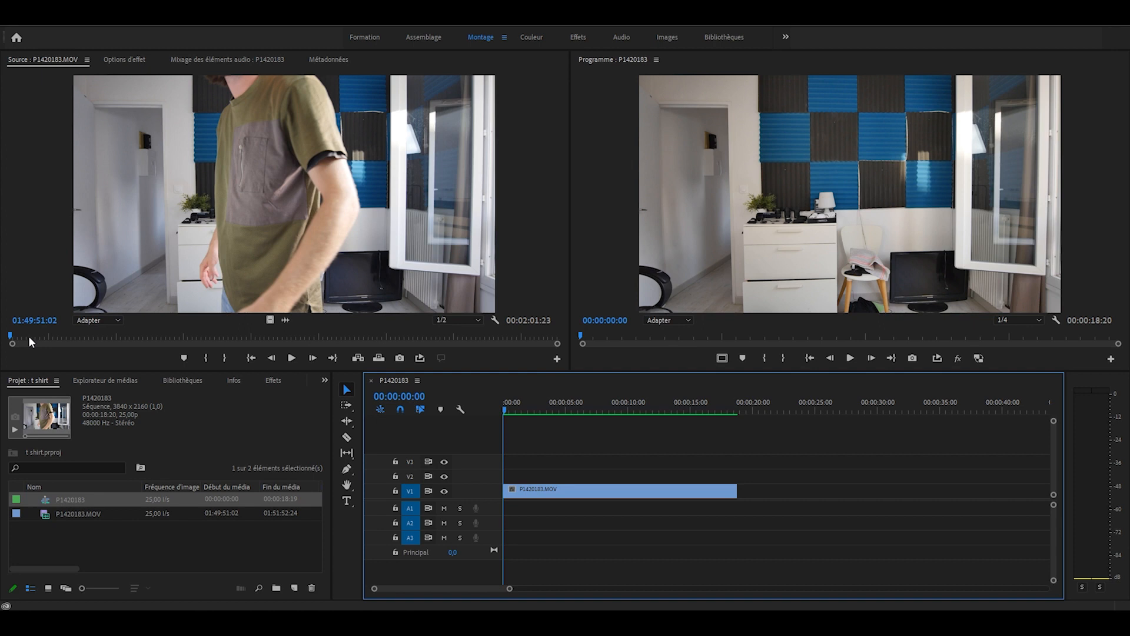
- Find the frame where the T-shirt is pulled off and cut the P1420183.MOV clip at 00:00:05:17
{"action": "key", "text": "space"}
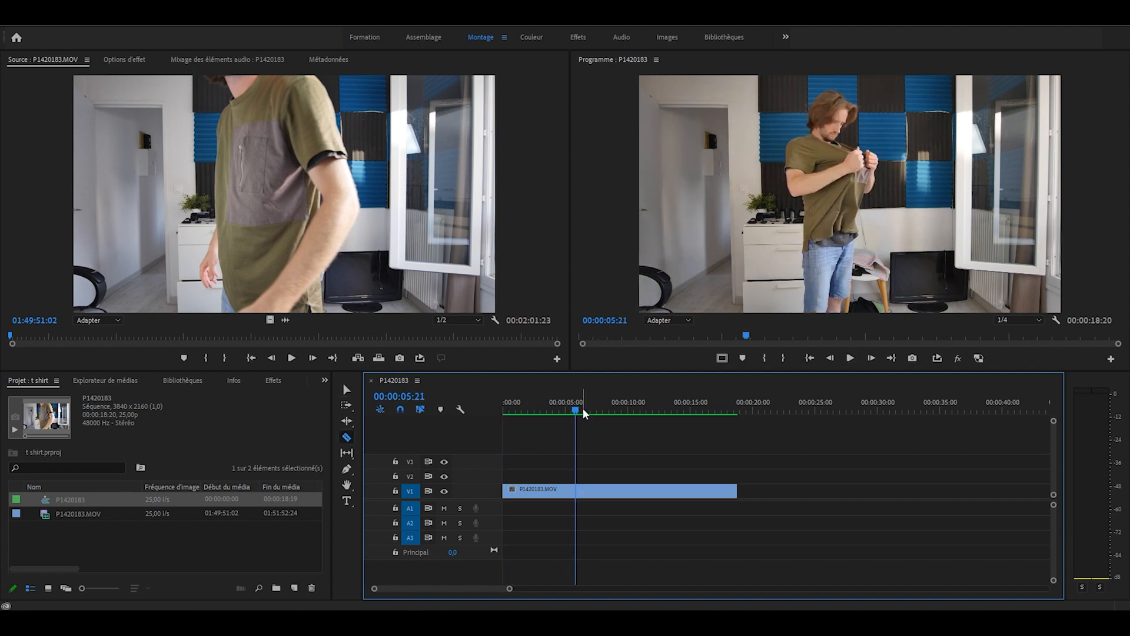
{"action": "key", "text": "Left"}
{"action": "key", "text": "Left"}
{"action": "key", "text": "Left"}
{"action": "key", "text": "Left"}
{"action": "key", "text": "Left"}
{"action": "key", "text": "Left"}
{"action": "key", "text": "Left"}
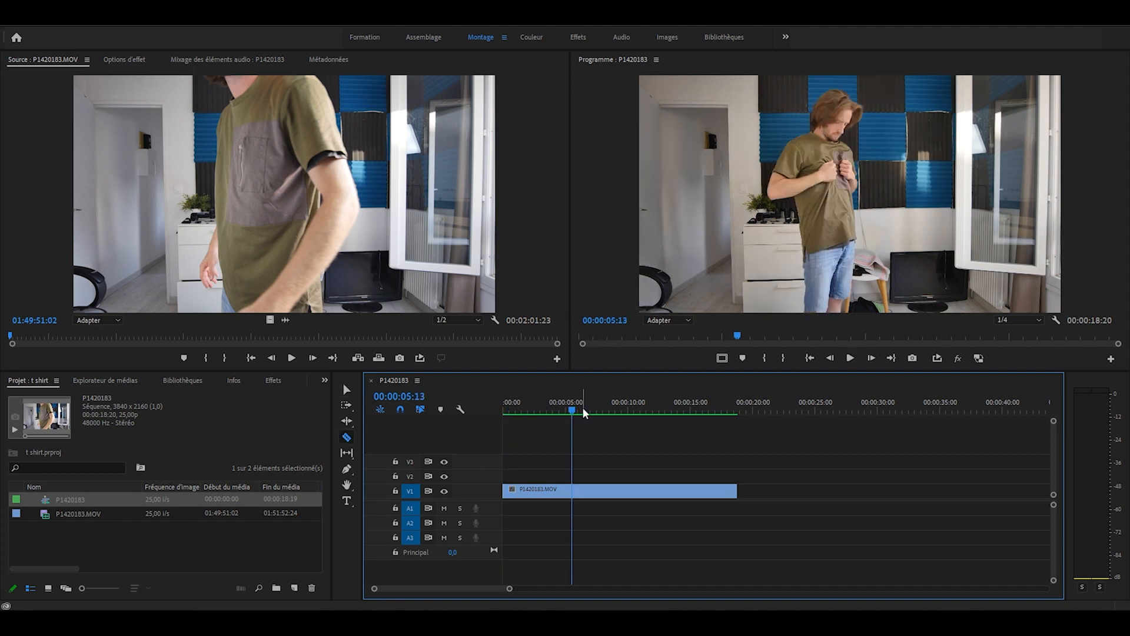
{"action": "key", "text": "Right"}
{"action": "key", "text": "Right"}
{"action": "key", "text": "Right"}
{"action": "key", "text": "Right"}
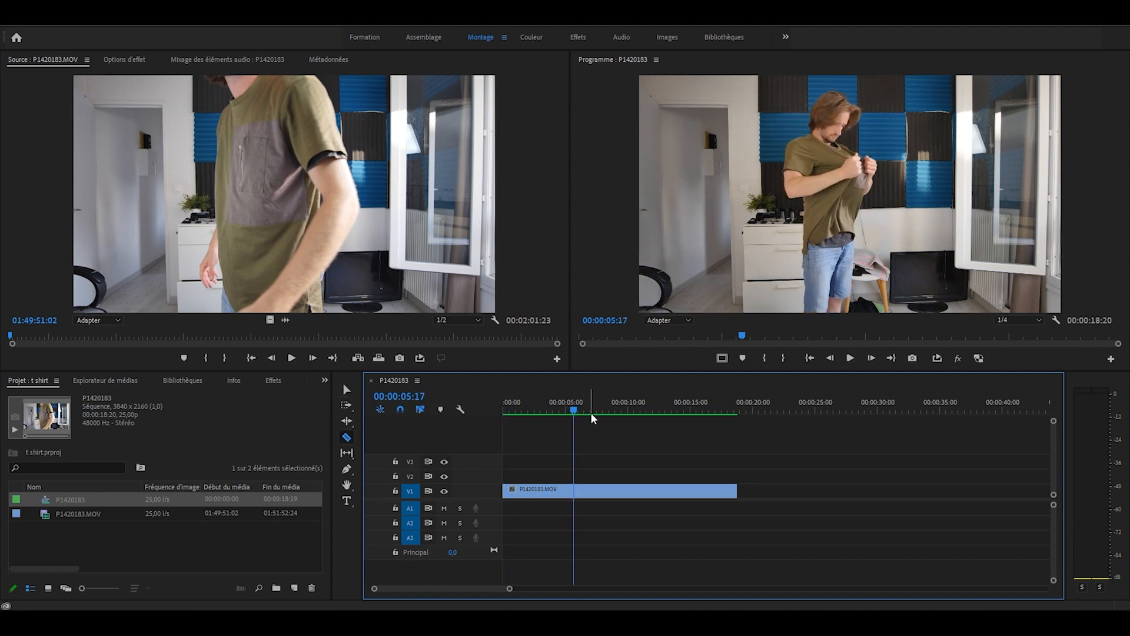
{"action": "left_click", "coordinate": [575, 490]}
- Cut the clip again at 00:00:17:15, delete the section between the two cuts and close the gap
{"action": "left_click_drag", "start_coordinate": [609, 412], "coordinate": [725, 418]}
{"action": "key", "text": "Left"}
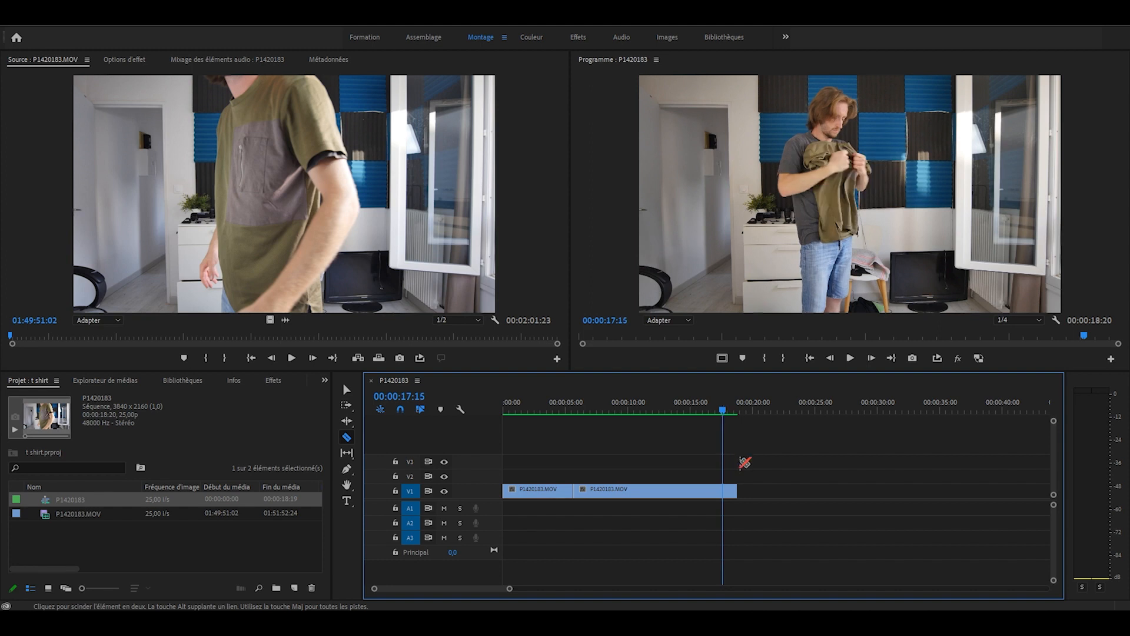
{"action": "key", "text": "v"}
{"action": "left_click", "coordinate": [617, 491]}
{"action": "key", "text": "Delete"}
{"action": "left_click", "coordinate": [616, 488]}
{"action": "key", "text": "Delete"}
- Trim one frame off the start of the second clip at the cut and close the gap
{"action": "key", "text": "space"}
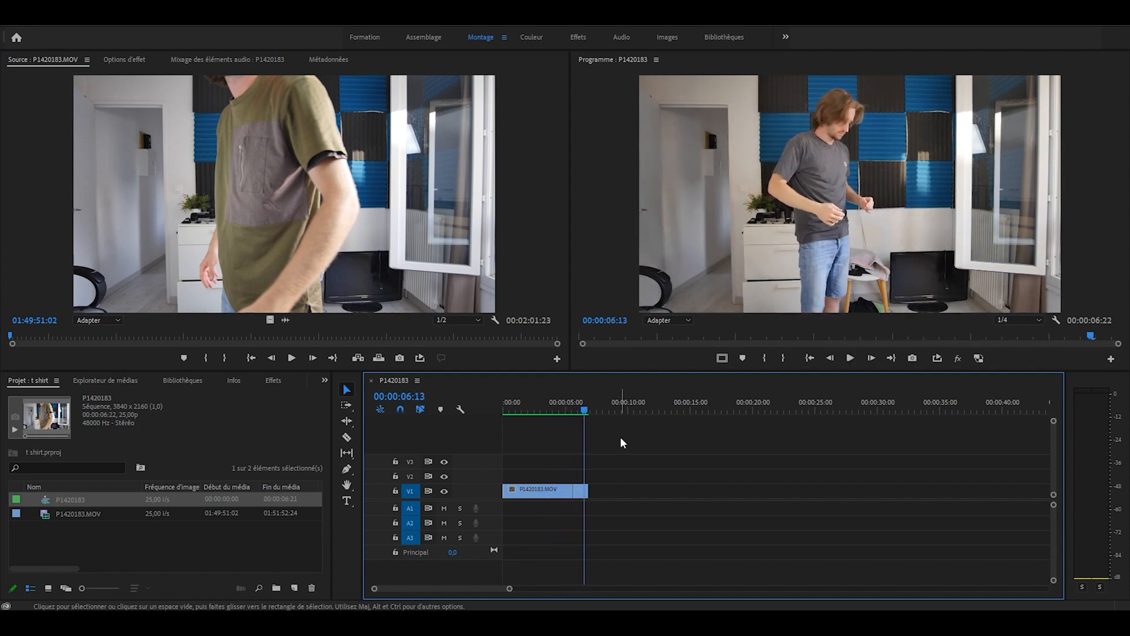
{"action": "key", "text": "Up"}
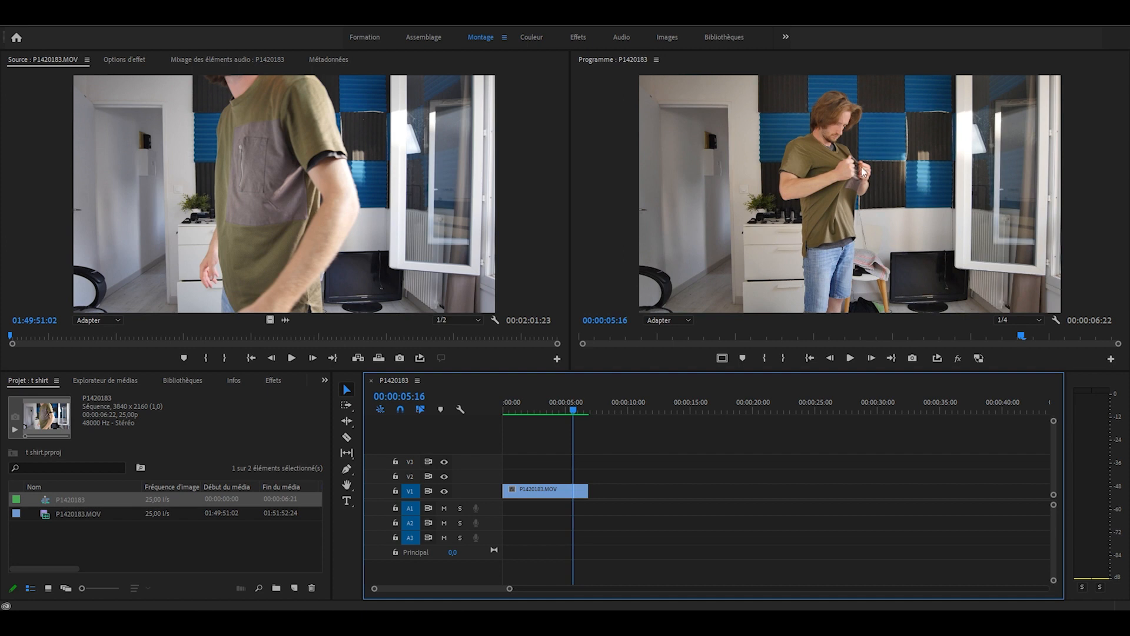
{"action": "key", "text": "Right"}
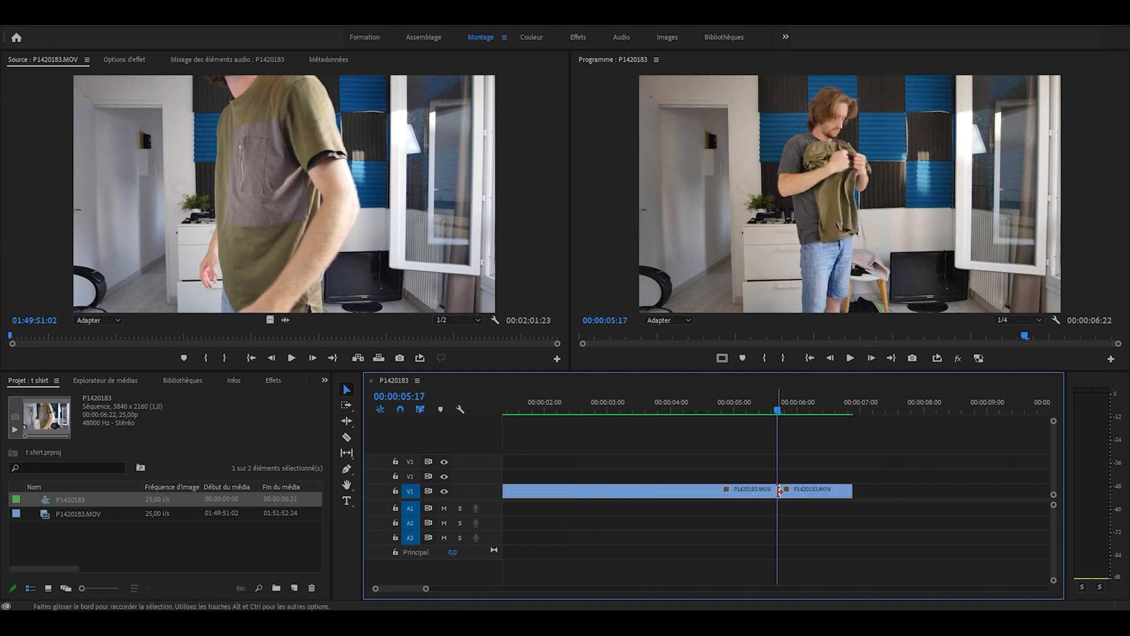
{"action": "left_click_drag", "start_coordinate": [780, 492], "coordinate": [788, 491]}
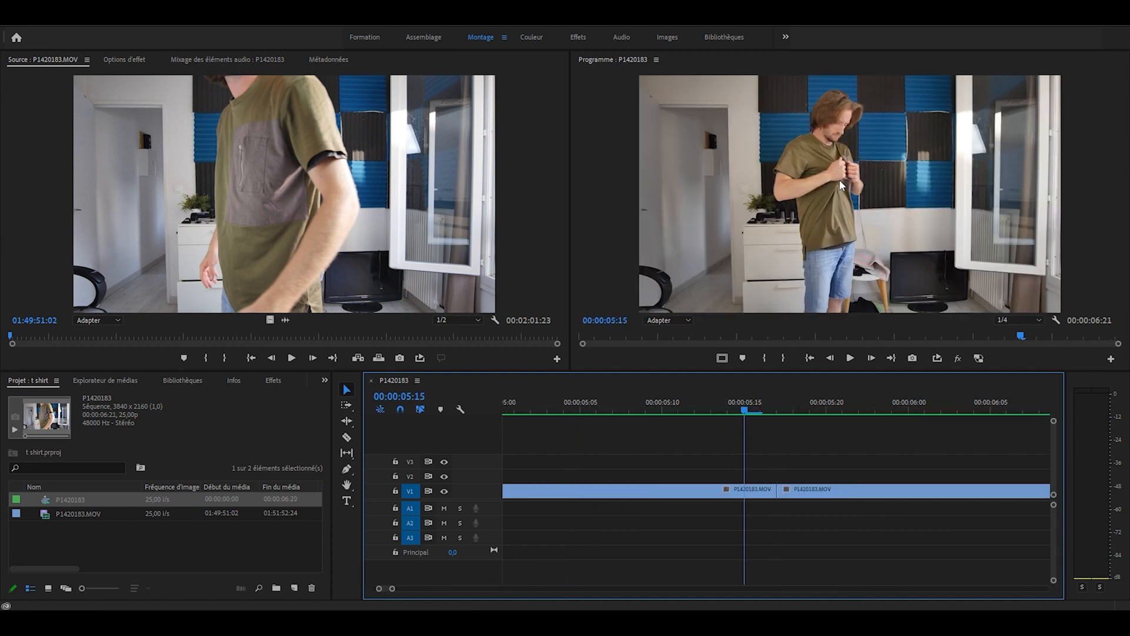
- Compare the frames on both sides of the cut and play across it to check the body position match
{"action": "key", "text": "Right"}
{"action": "key", "text": "Right"}
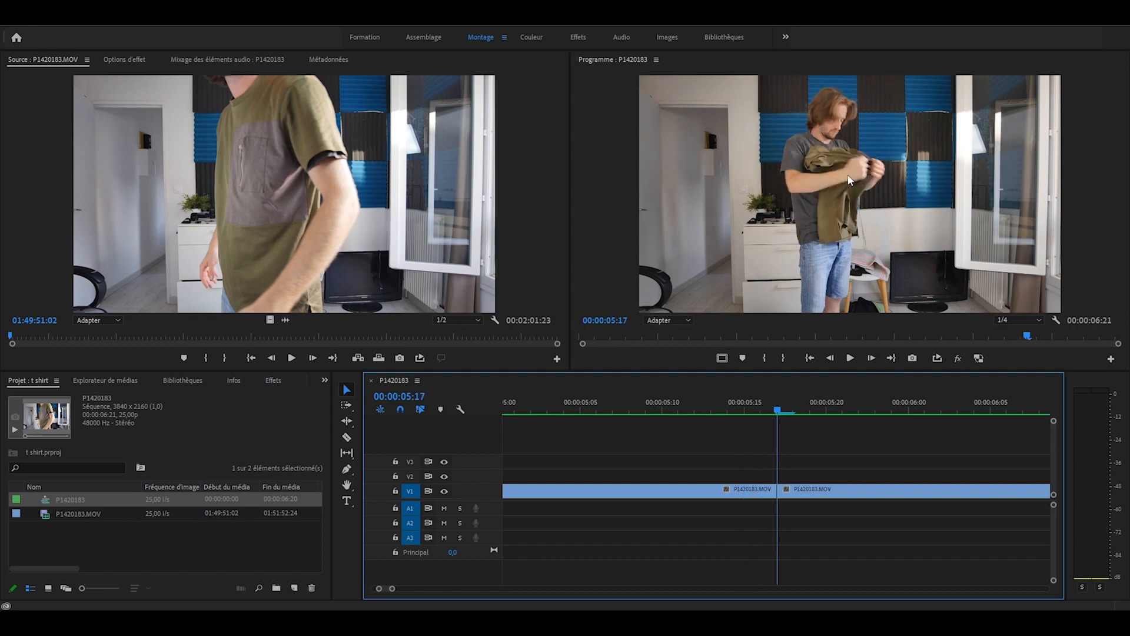
{"action": "scroll", "coordinate": [722, 425], "scroll_direction": "down", "scroll_amount": 5}
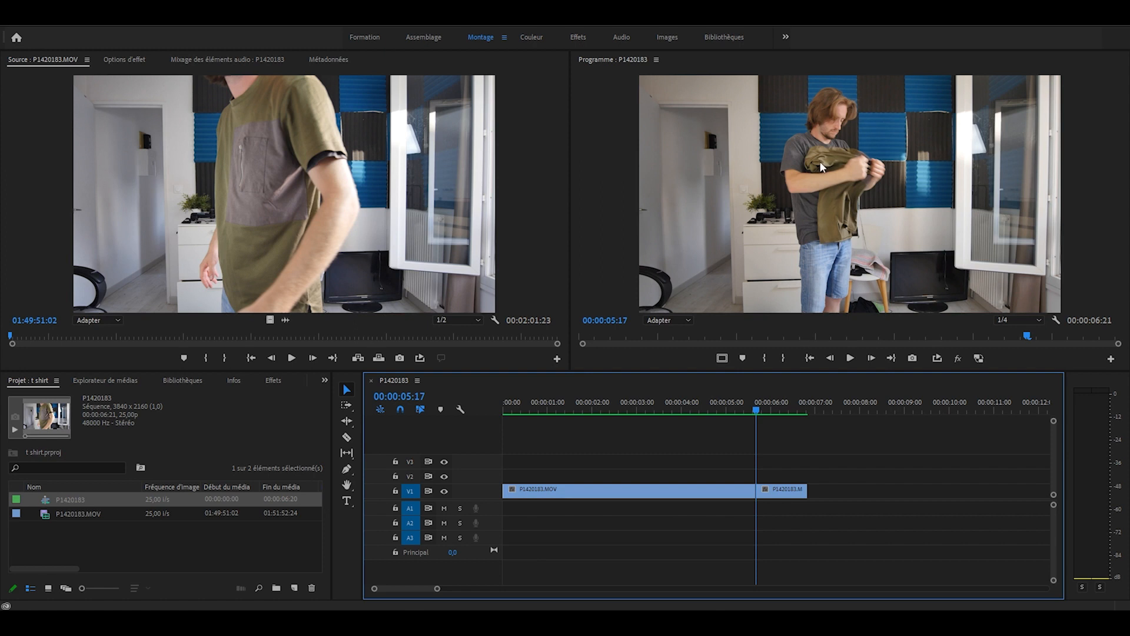
{"action": "key", "text": "Left"}
{"action": "key", "text": "Left"}
{"action": "key", "text": "Right"}
{"action": "key", "text": "Right"}
{"action": "key", "text": "Left"}
{"action": "key", "text": "Right"}
{"action": "key", "text": "Left"}
{"action": "key", "text": "Right"}
{"action": "key", "text": "Left"}
{"action": "key", "text": "Right"}
{"action": "left_click", "coordinate": [670, 404]}
{"action": "key", "text": "space"}
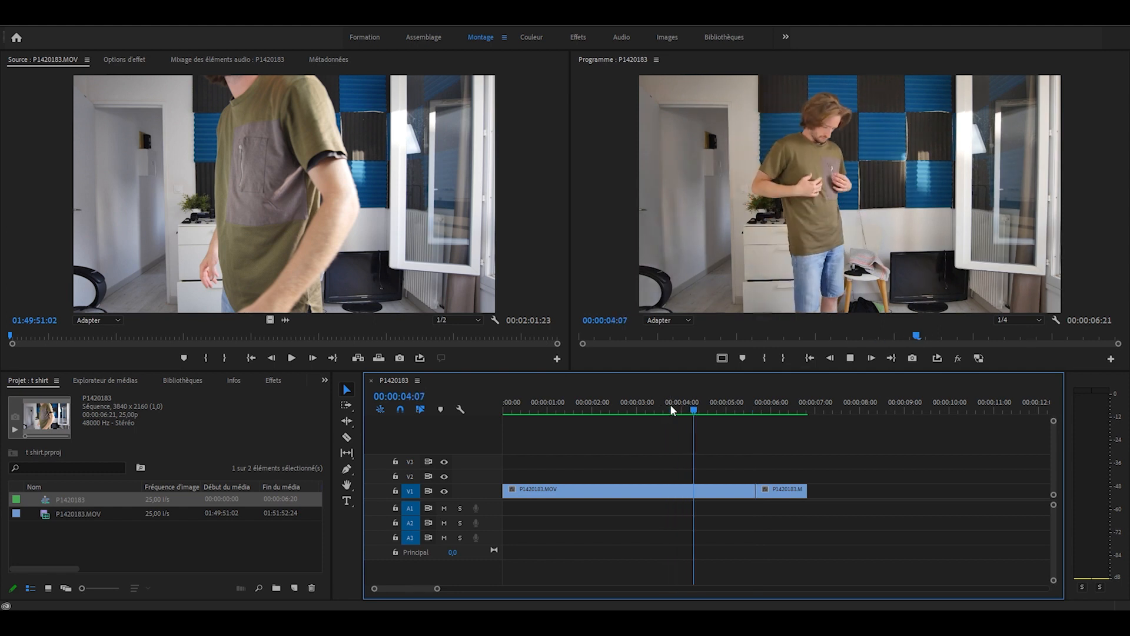
- Create a 3840 x 2160, 25 fps adjustment layer and place it on V2 above the cut
{"action": "left_click", "coordinate": [723, 406]}
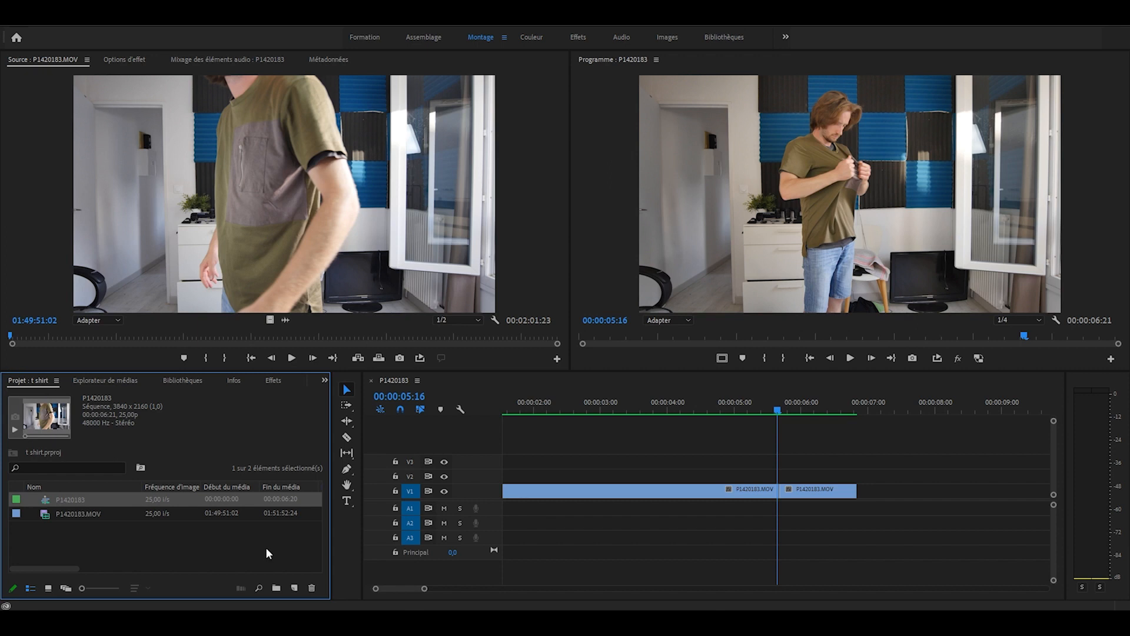
{"action": "left_click", "coordinate": [294, 588]}
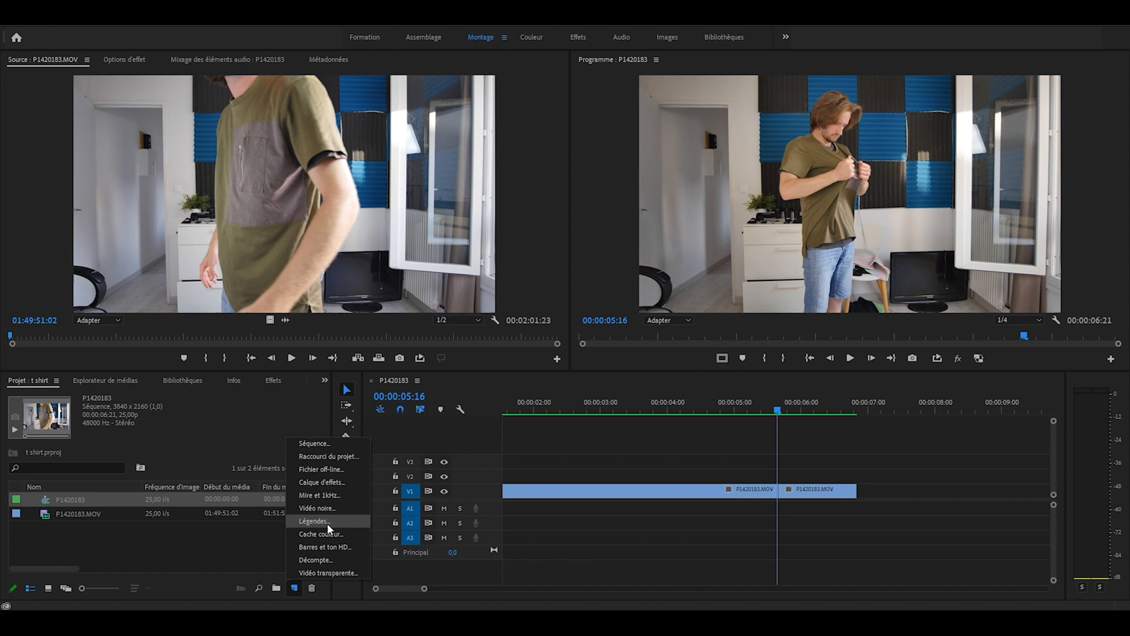
{"action": "left_click", "coordinate": [340, 488]}
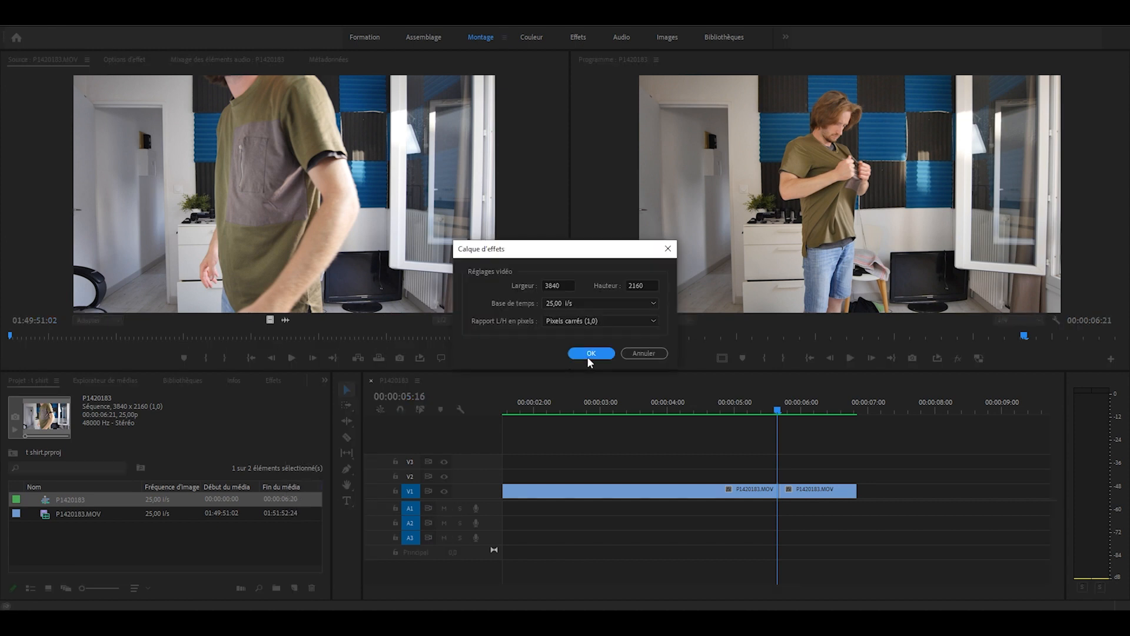
{"action": "left_click", "coordinate": [589, 353]}
{"action": "left_click_drag", "start_coordinate": [46, 500], "coordinate": [759, 476]}
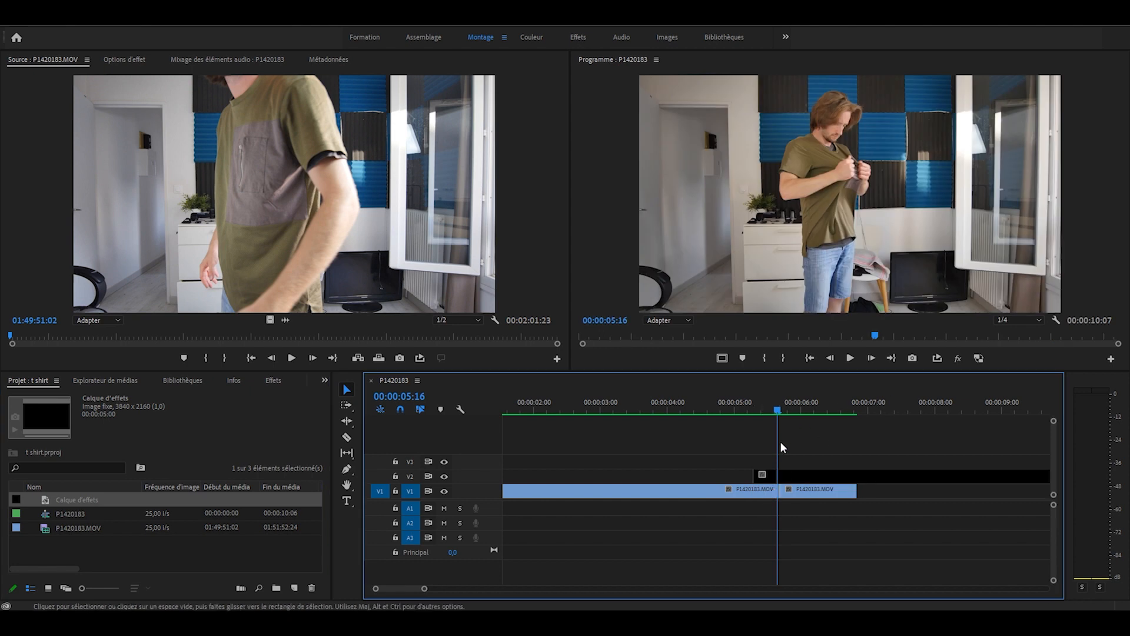
- Fit the adjustment layer around the cut so it spans only 00:00:05:16 to 00:00:05:18
{"action": "scroll", "coordinate": [782, 447], "scroll_direction": "down", "scroll_amount": 3}
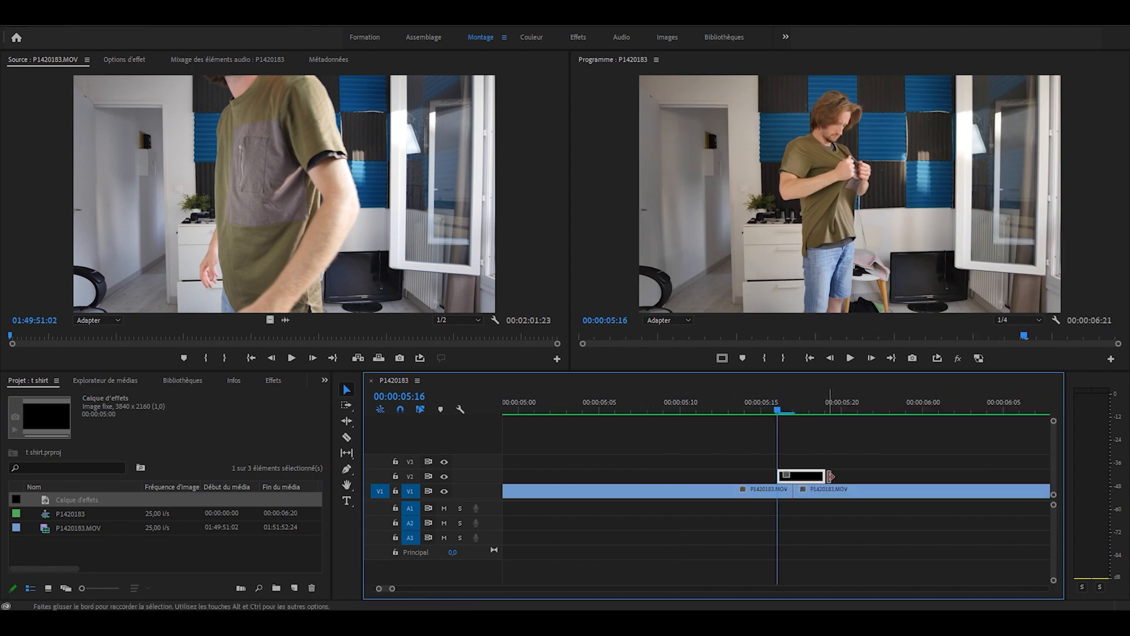
{"action": "left_click_drag", "start_coordinate": [823, 476], "coordinate": [809, 475]}
{"action": "left_click", "coordinate": [795, 475]}
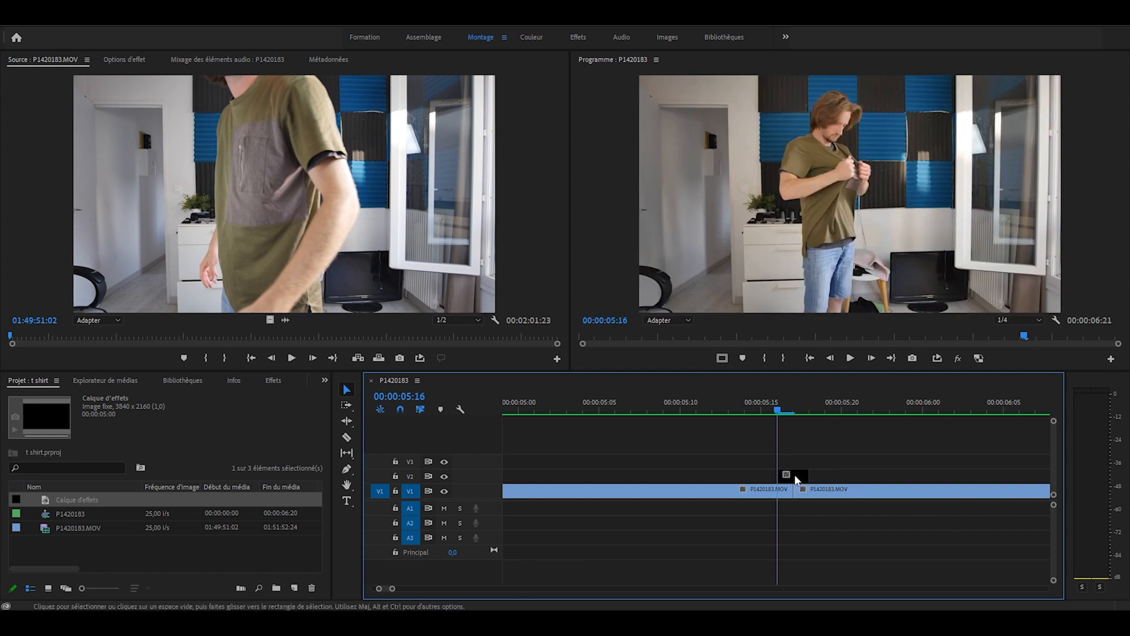
{"action": "left_click", "coordinate": [789, 476]}
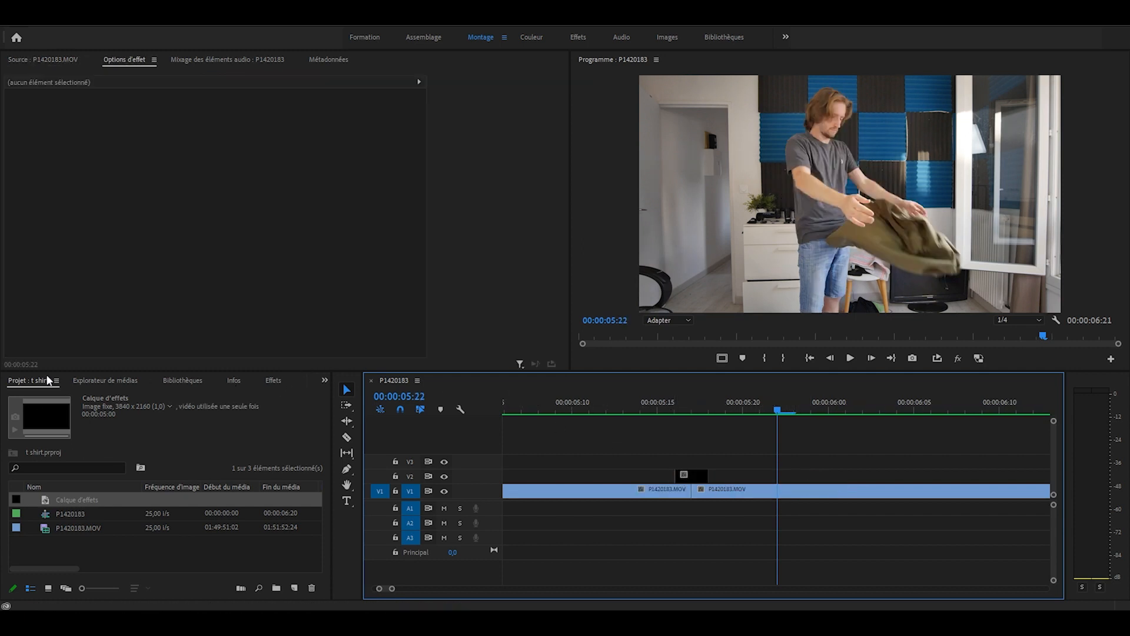
- Search the effects for "trans" and apply the Transformation effect to the adjustment layer
{"action": "left_click", "coordinate": [278, 381]}
{"action": "type", "text": "tr"}
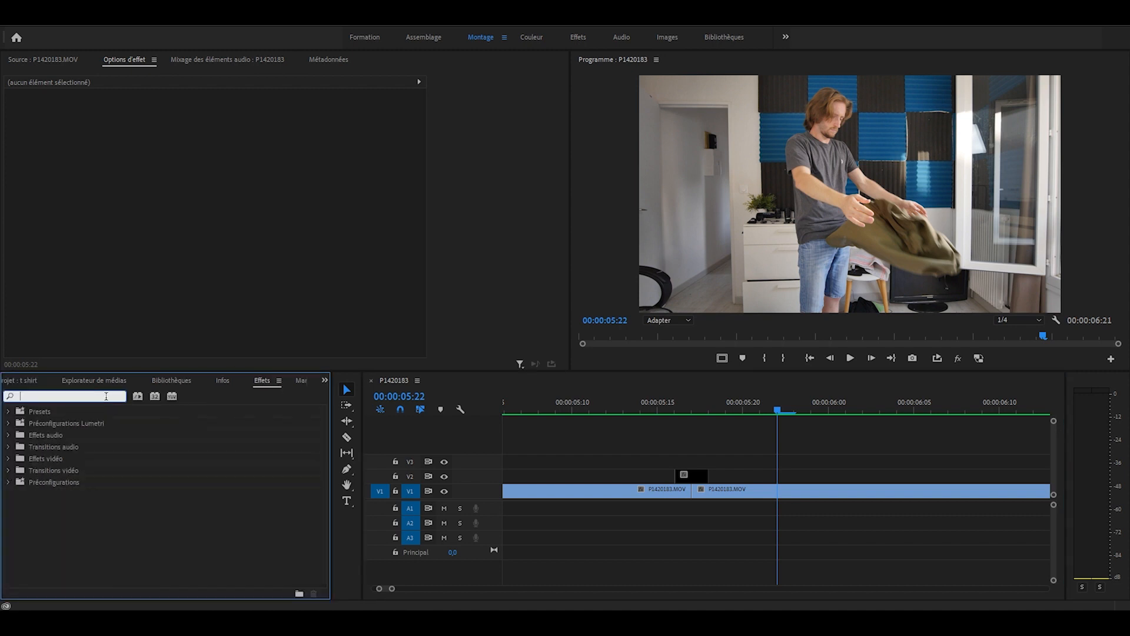
{"action": "type", "text": "ans"}
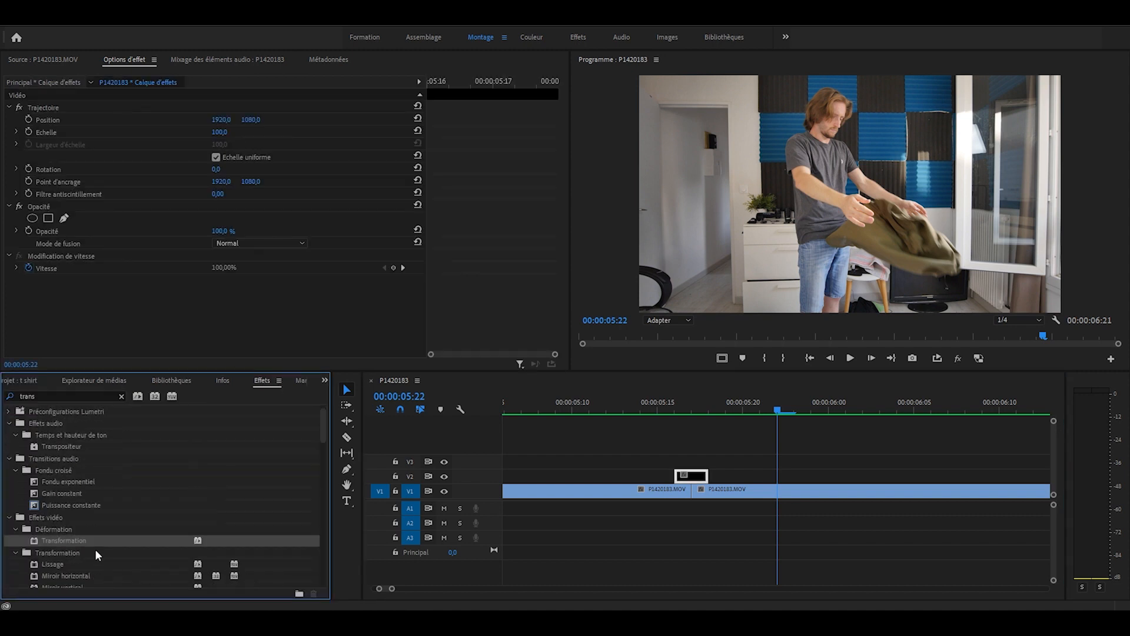
{"action": "left_click_drag", "start_coordinate": [63, 541], "coordinate": [690, 476]}
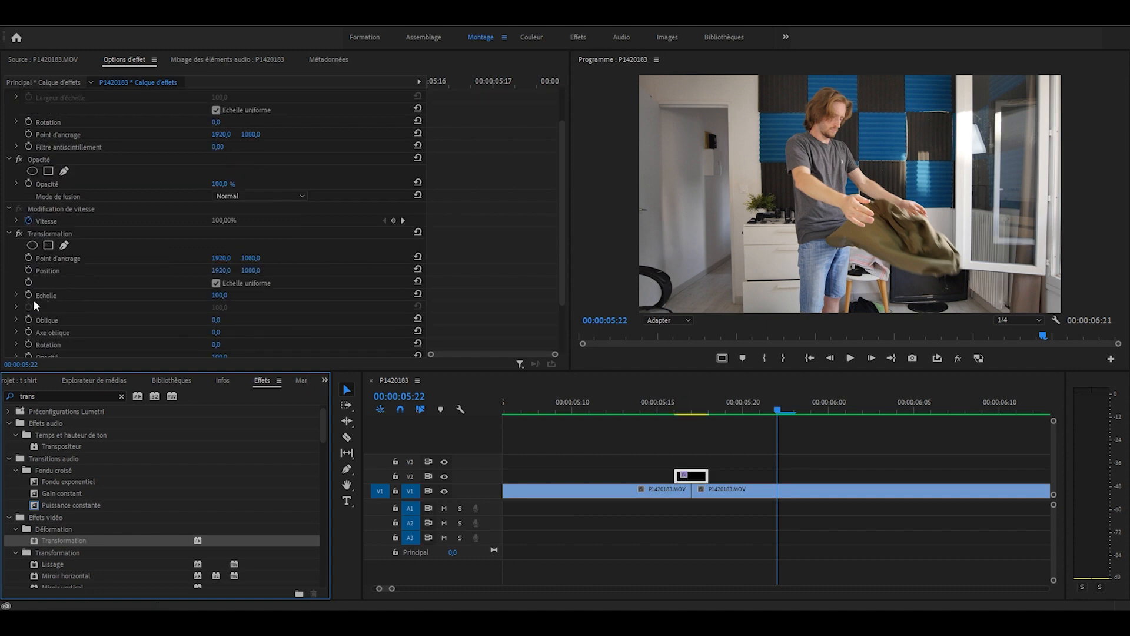
- Keyframe the Transformation effect's scale from 100 at 00:00:05:16 to 105 at 00:00:05:18
{"action": "left_click", "coordinate": [429, 82]}
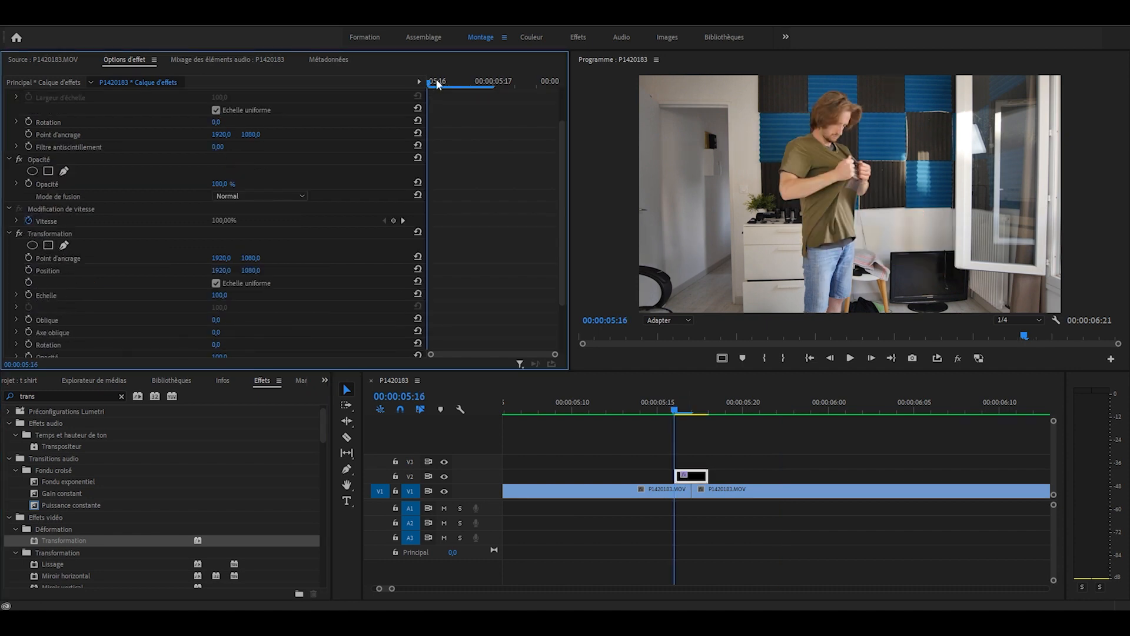
{"action": "left_click", "coordinate": [30, 295]}
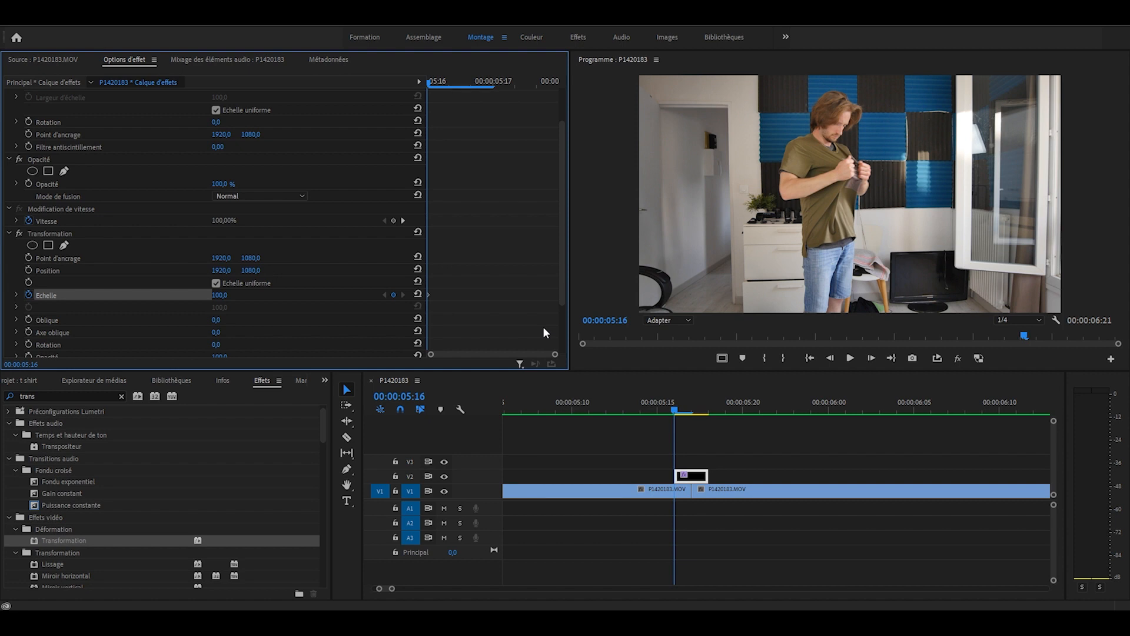
{"action": "key", "text": "Right"}
{"action": "key", "text": "Right"}
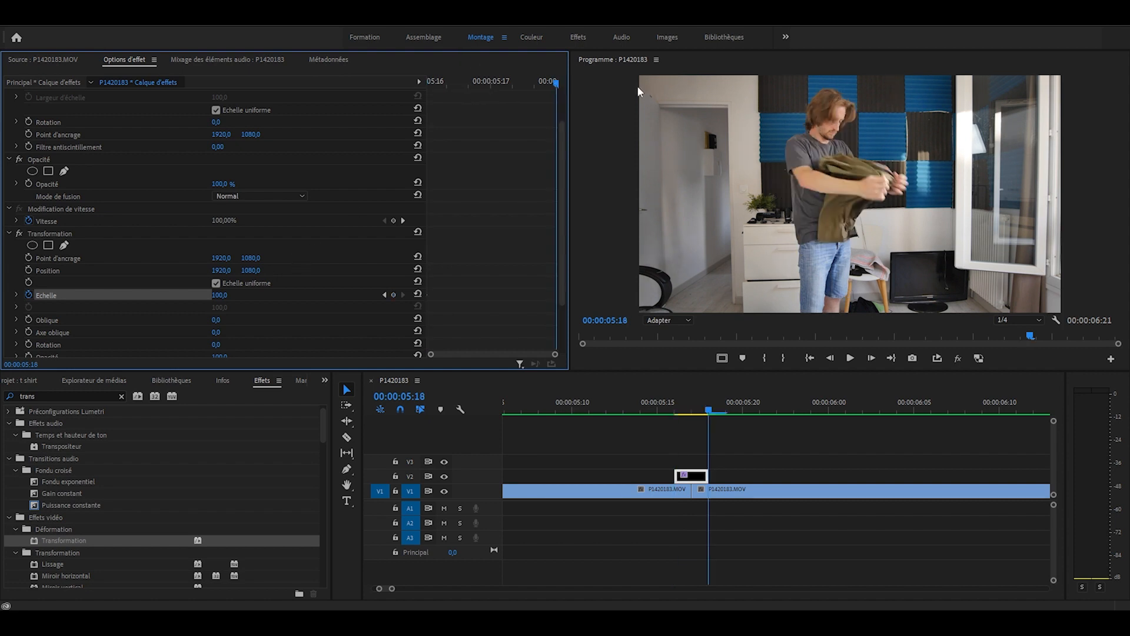
{"action": "left_click", "coordinate": [221, 295]}
{"action": "type", "text": "105"}
{"action": "key", "text": "Return"}
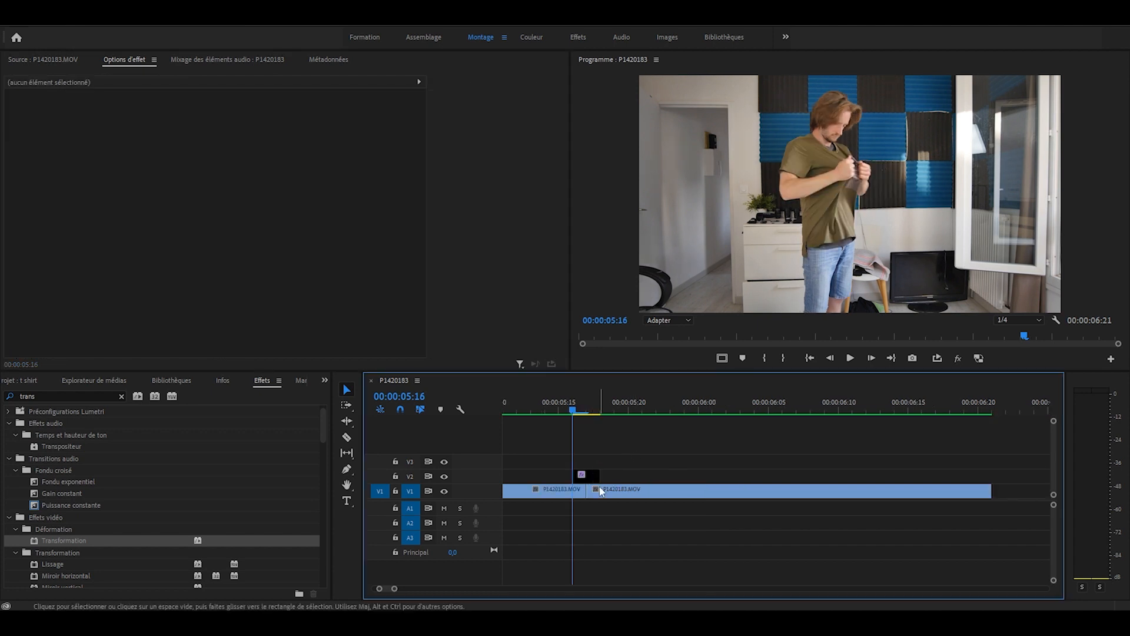
- Extend the adjustment layer to the end of the second clip
{"action": "key", "text": "Down"}
{"action": "left_click", "coordinate": [594, 478]}
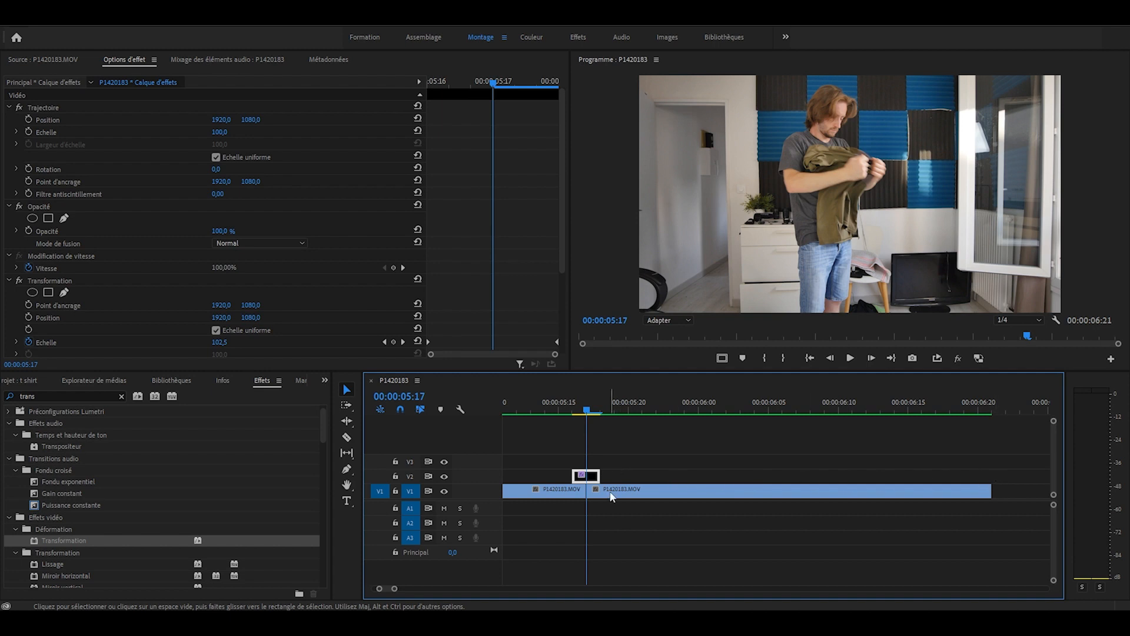
{"action": "left_click", "coordinate": [659, 489]}
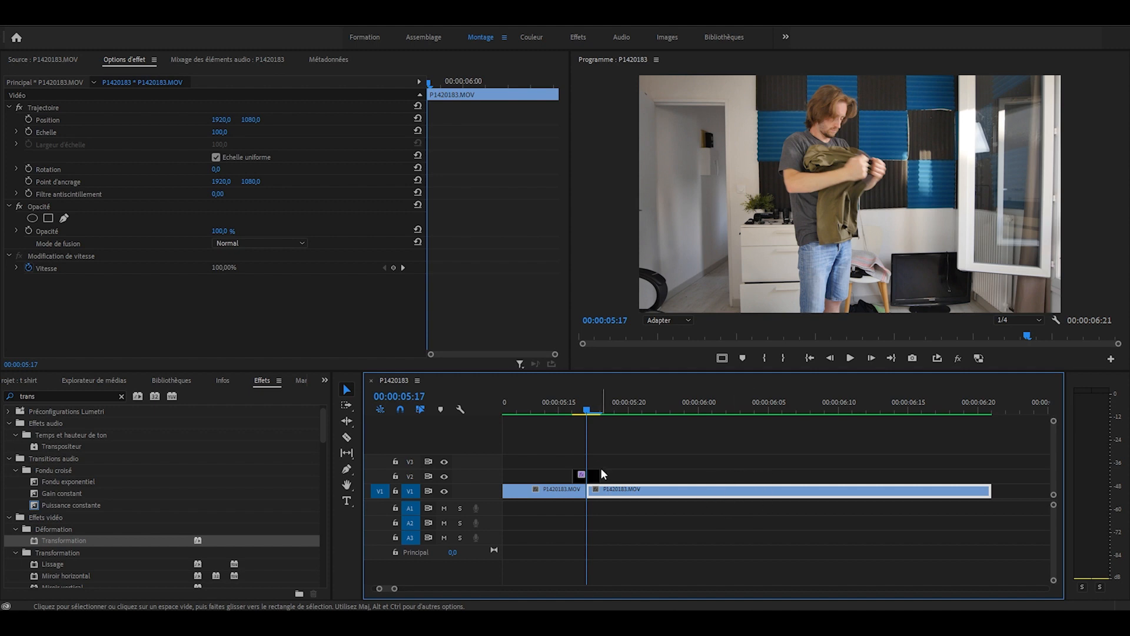
{"action": "left_click_drag", "start_coordinate": [600, 475], "coordinate": [992, 472]}
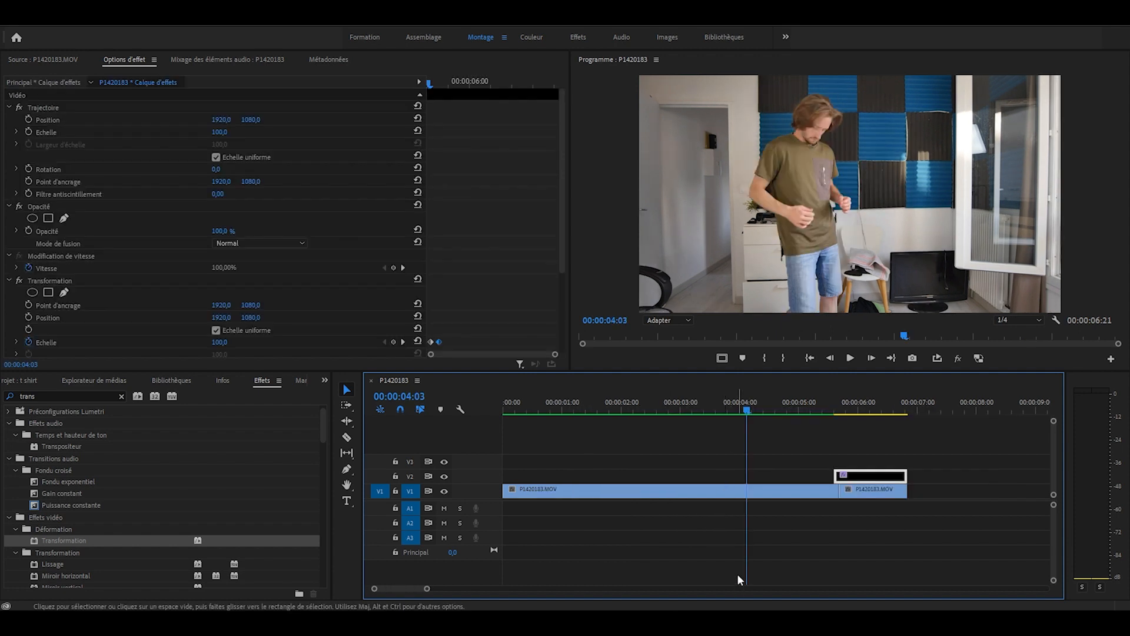
- Preview the zoom and move the Transformation effect's ending scale keyframe slightly later
{"action": "left_click", "coordinate": [801, 402]}
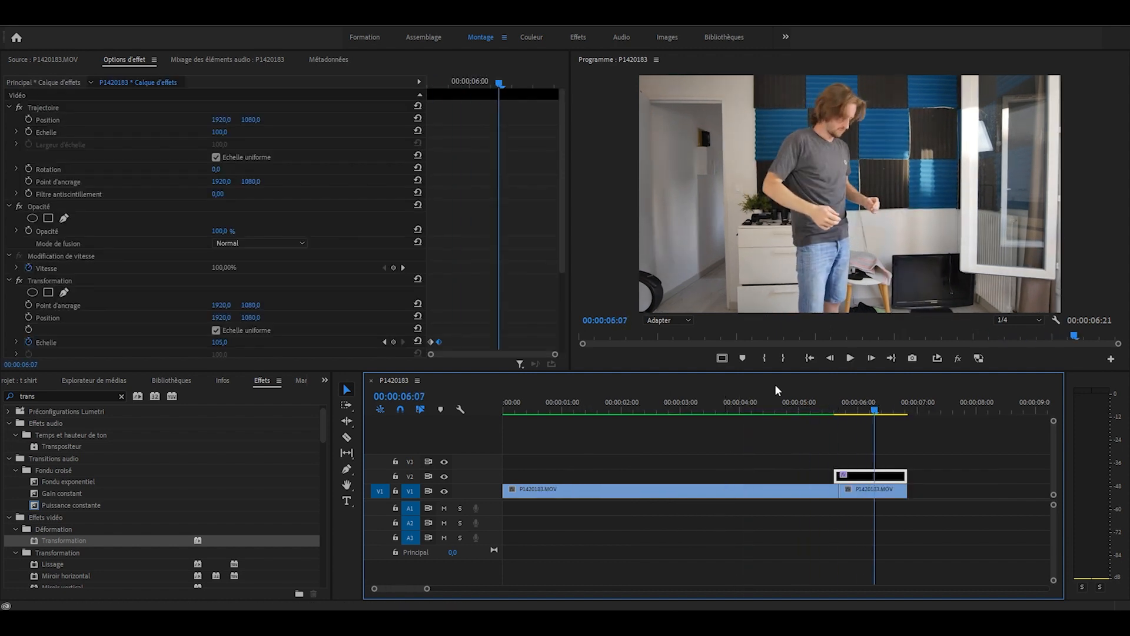
{"action": "left_click_drag", "start_coordinate": [556, 354], "coordinate": [493, 346]}
{"action": "left_click", "coordinate": [444, 343]}
{"action": "left_click", "coordinate": [479, 83]}
{"action": "key", "text": "Right"}
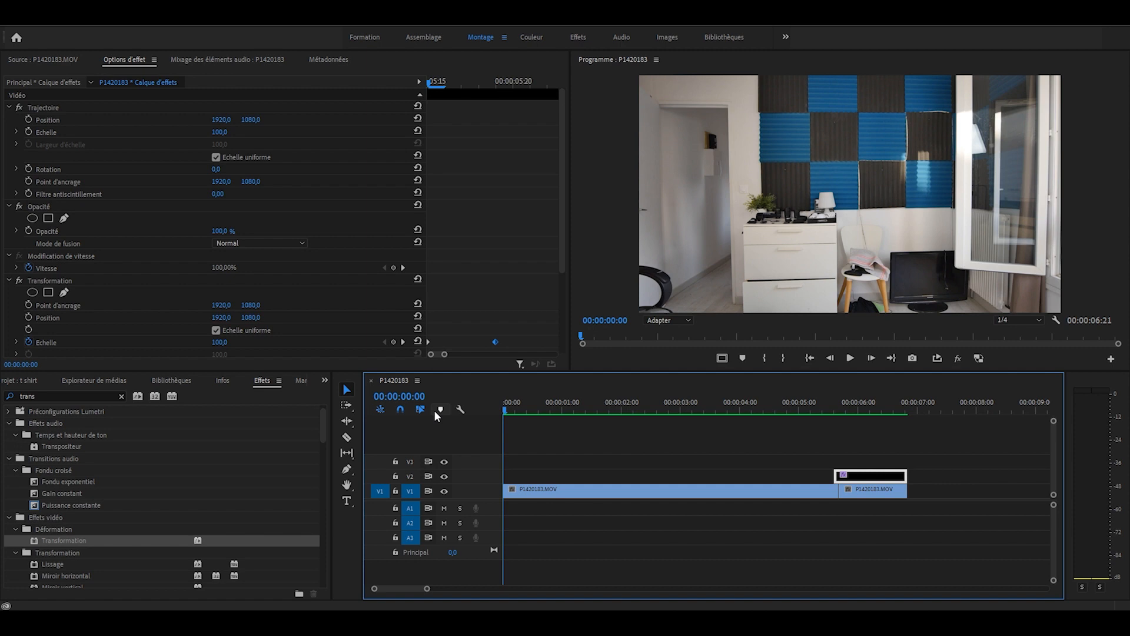
- Play the sequence from the start to check the T-shirt change and the zoom
{"action": "key", "text": "space"}
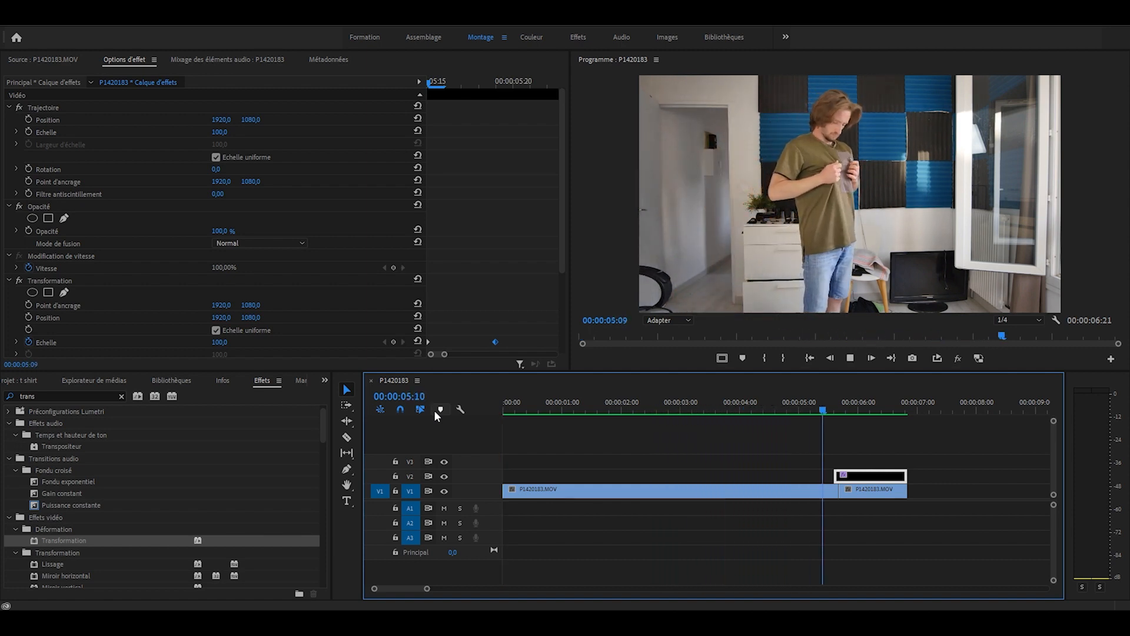
{"action": "key", "text": "space"}
{"action": "key", "text": "Left"}
{"action": "key", "text": "Left"}
{"action": "key", "text": "Left"}
{"action": "key", "text": "Left"}
{"action": "key", "text": "Left"}
{"action": "key", "text": "Left"}
{"action": "key", "text": "Left"}
{"action": "key", "text": "Left"}
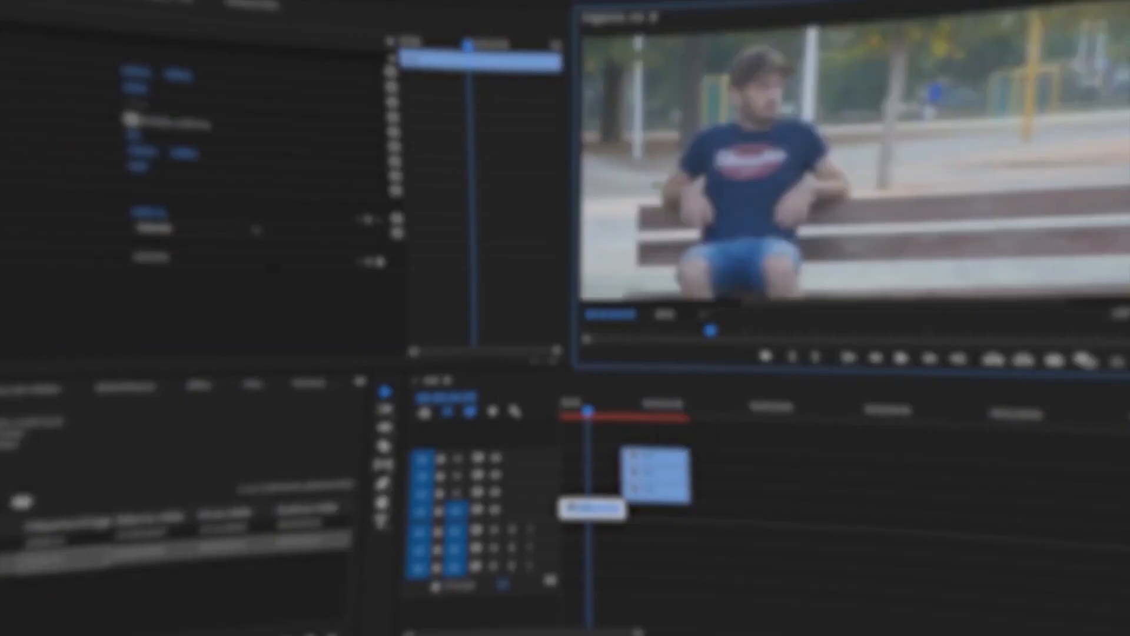
{"action": "left_click", "coordinate": [628, 189]}
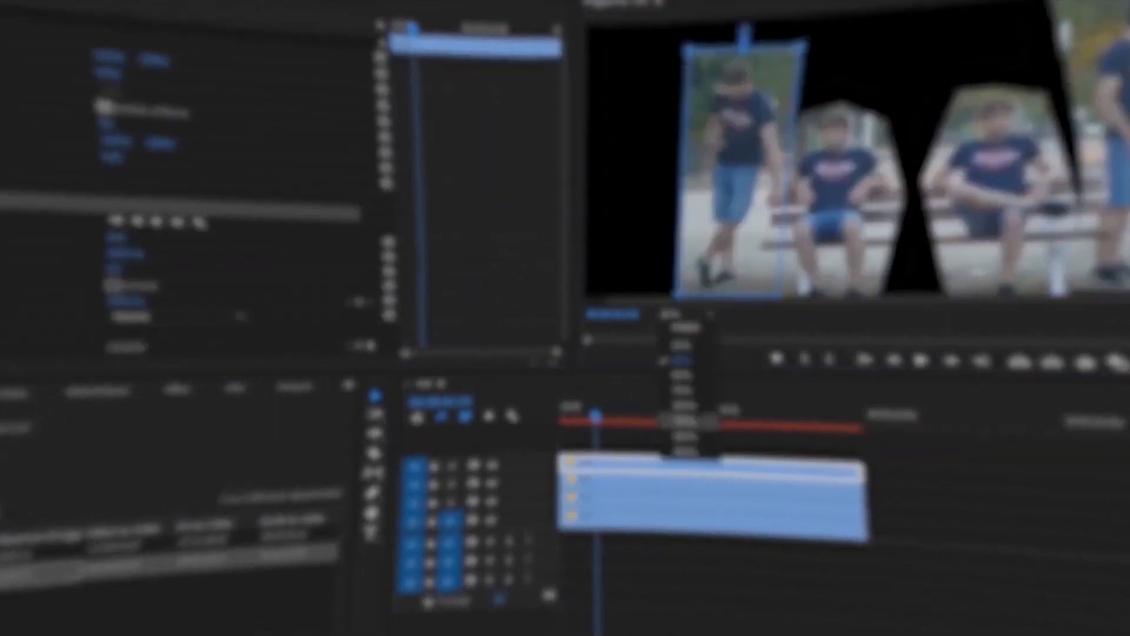
{"action": "left_click", "coordinate": [688, 421]}
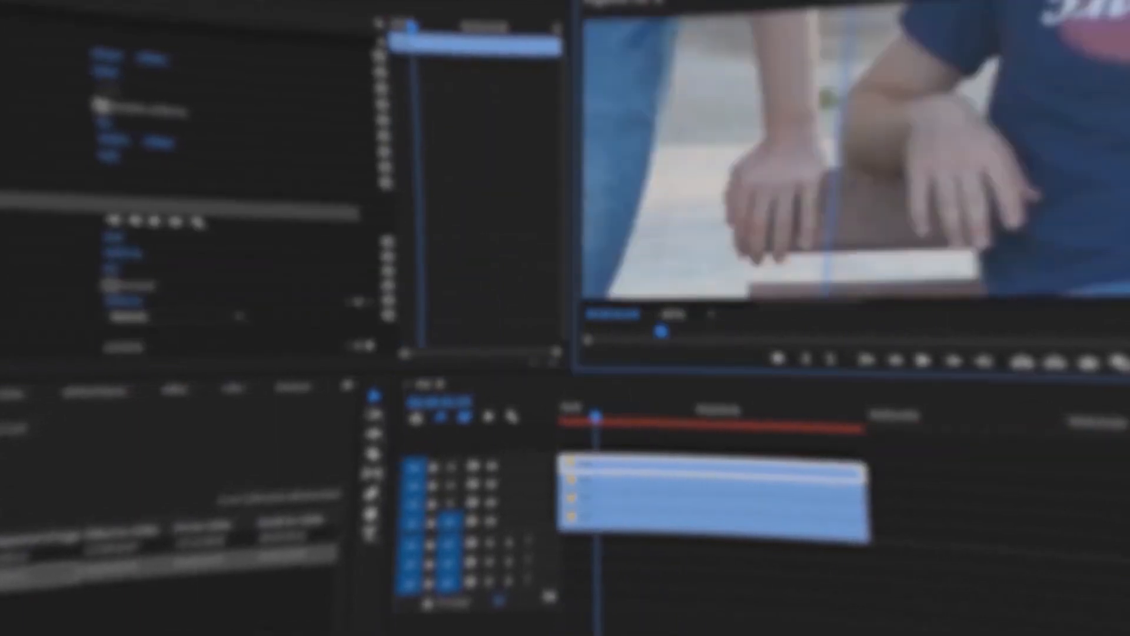
{"action": "left_click_drag", "start_coordinate": [858, 119], "coordinate": [830, 71]}
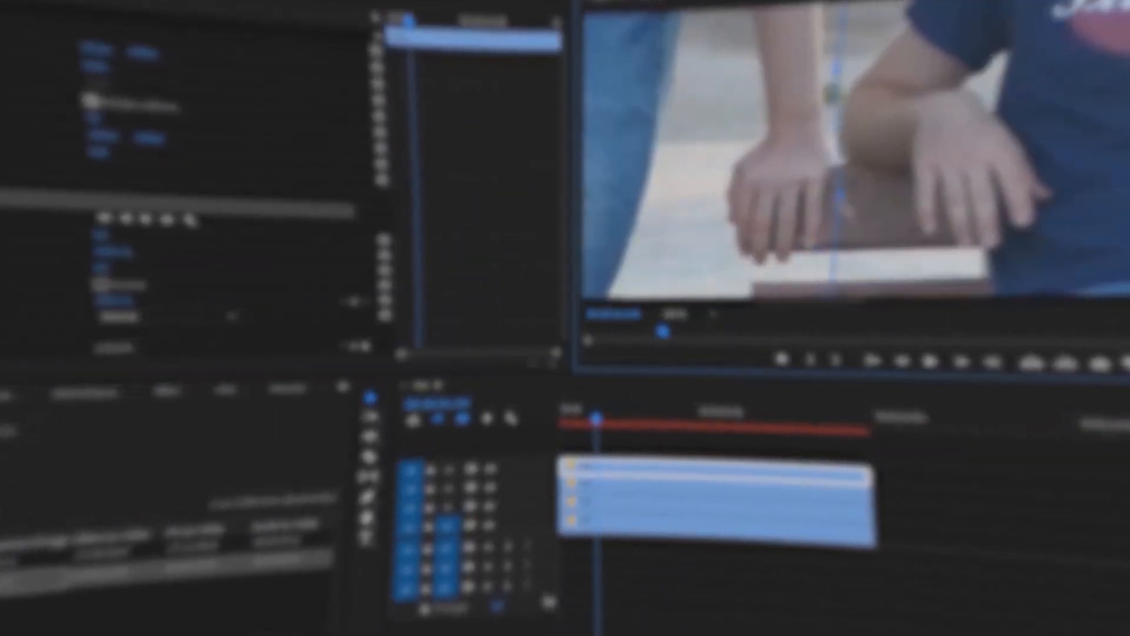
{"action": "left_click", "coordinate": [813, 398]}
{"action": "left_click", "coordinate": [680, 314]}
{"action": "left_click", "coordinate": [683, 328]}
{"action": "left_click", "coordinate": [758, 535]}
{"action": "left_click", "coordinate": [23, 194]}
{"action": "key", "text": "Delete"}
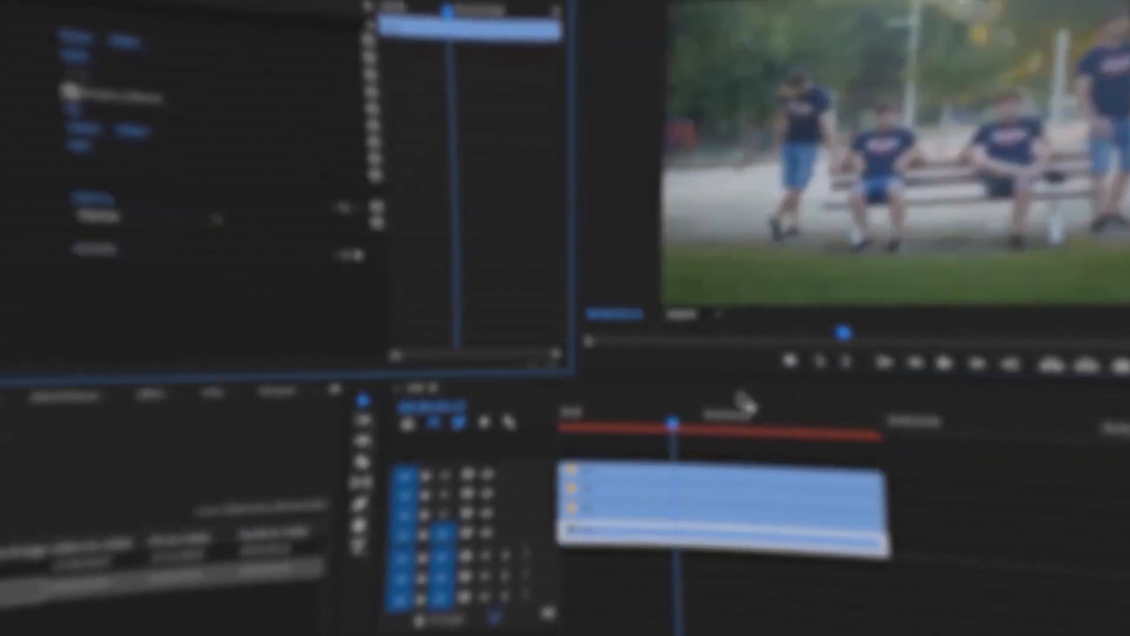